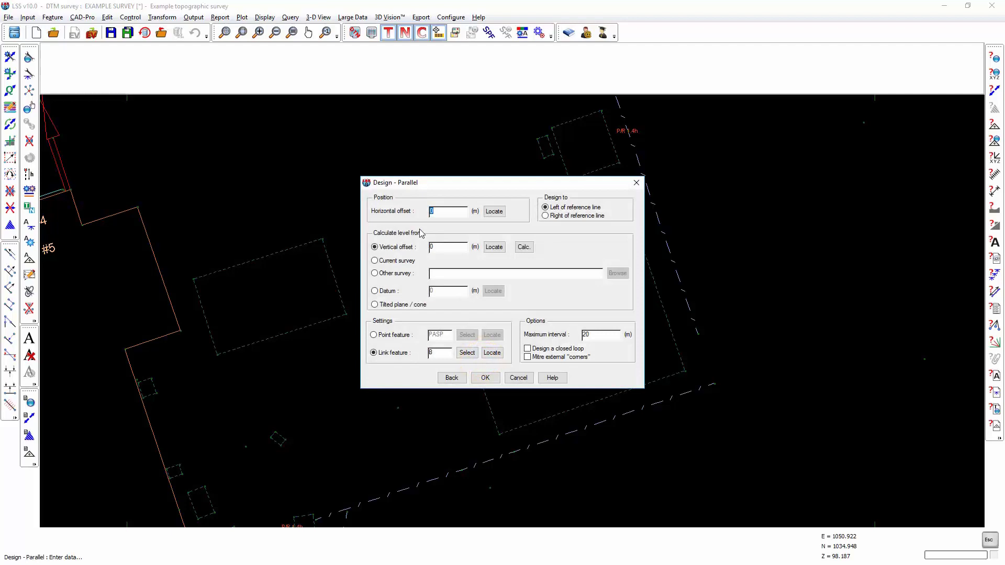
# - Set the parallel's horizontal offset to 0.5 m, its levels from the current survey, and its link feature to CS by locating it on the large rectangle
pyautogui.moveTo(458, 192); pyautogui.dragTo(782, 129)
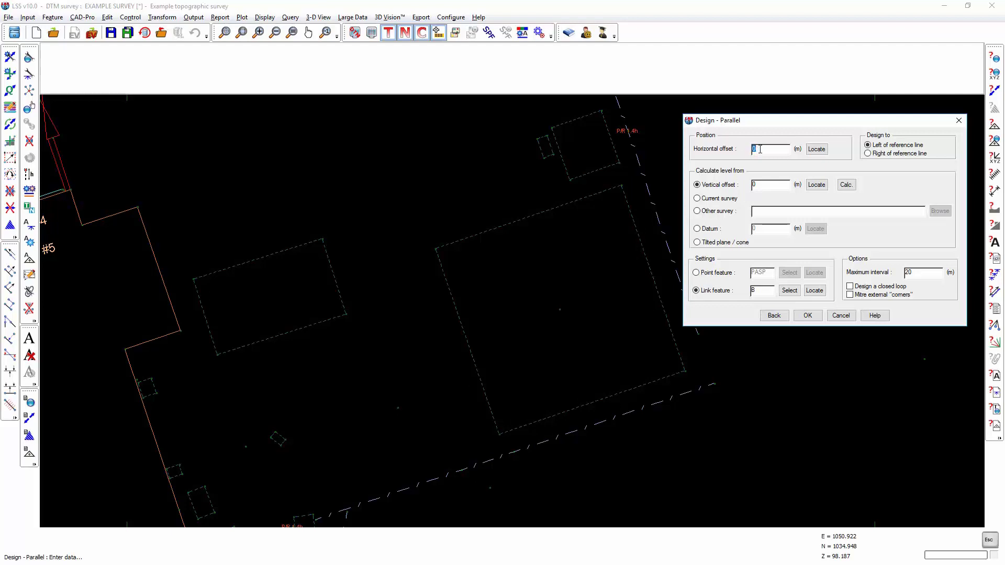
pyautogui.write('1')
pyautogui.click(763, 185)
pyautogui.moveTo(763, 184); pyautogui.dragTo(749, 184)
pyautogui.click(696, 229)
pyautogui.doubleClick(766, 229)
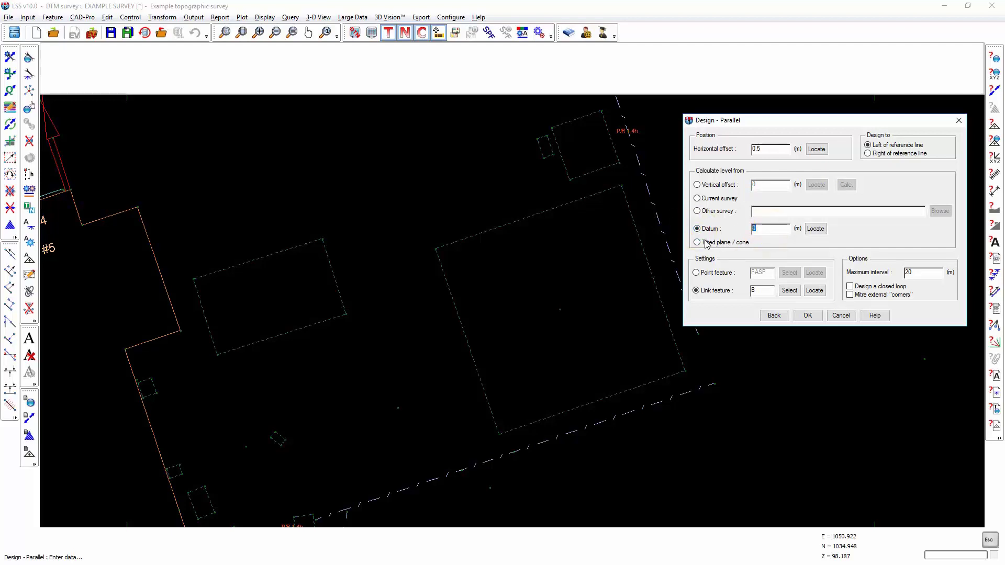
pyautogui.click(698, 200)
pyautogui.click(814, 291)
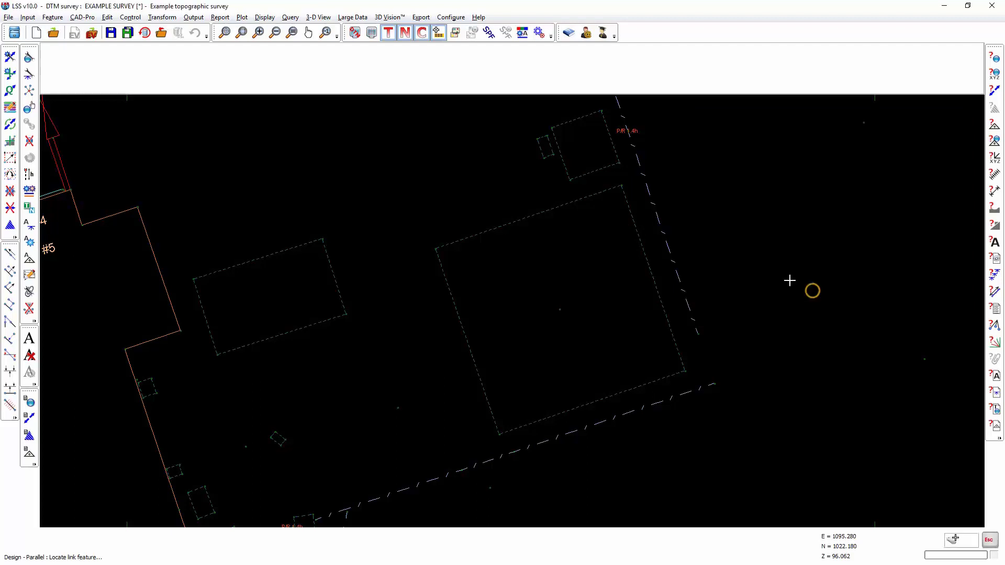
pyautogui.click(576, 203)
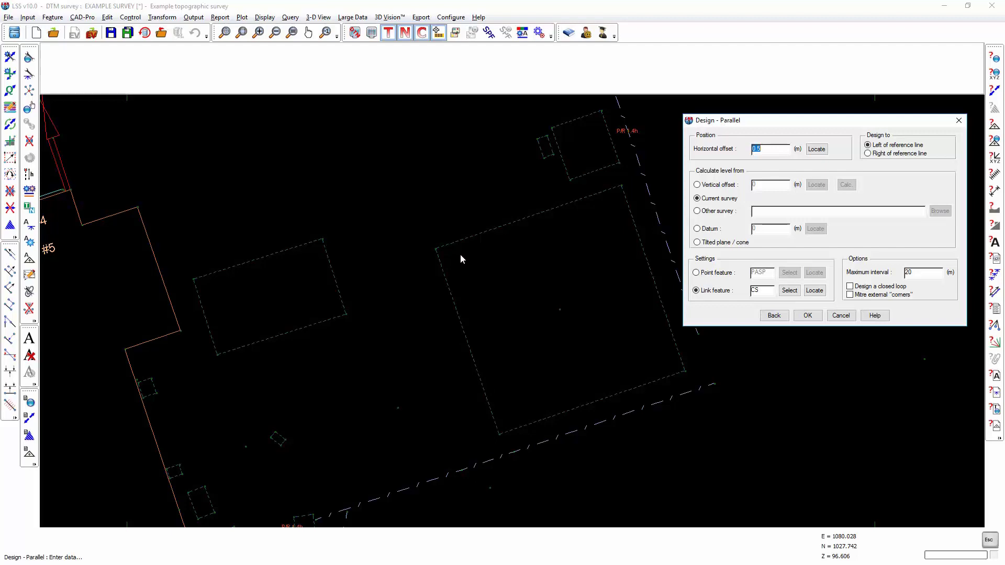
# - Design to the right of the reference line as a closed loop with a maximum interval of 1 m
pyautogui.click(868, 153)
pyautogui.doubleClick(931, 273)
pyautogui.write('1')
pyautogui.click(913, 272)
pyautogui.write('20')
pyautogui.doubleClick(924, 272)
pyautogui.write('1')
pyautogui.click(851, 287)
# - Accept the parallel settings and switch the mouse location mode to Whole String
pyautogui.click(808, 315)
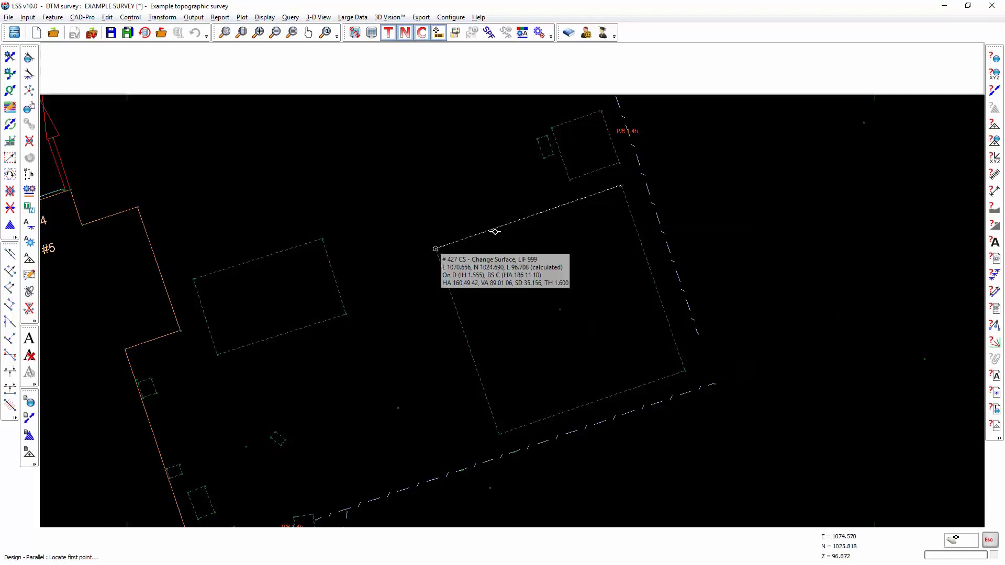
pyautogui.click(955, 545)
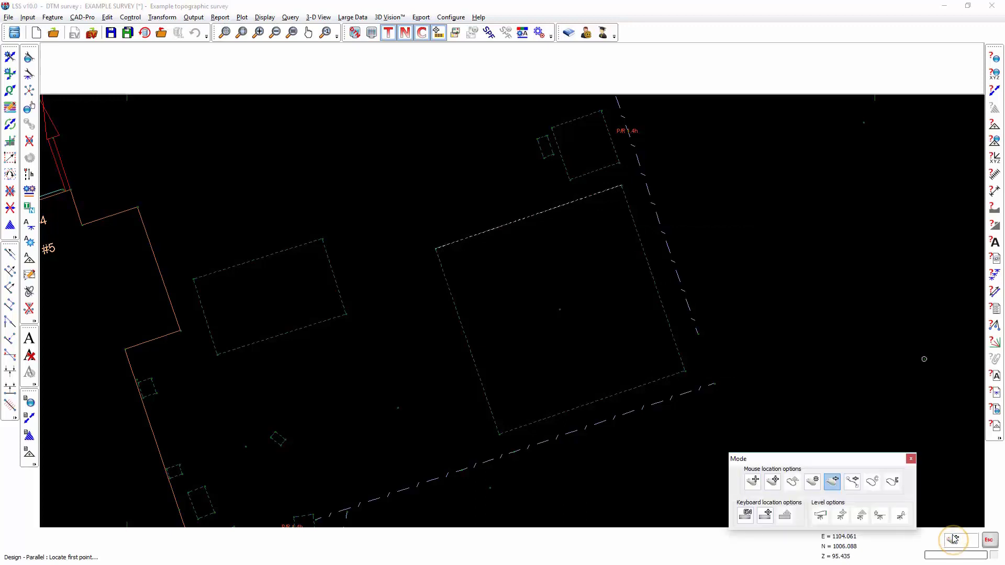
pyautogui.click(853, 483)
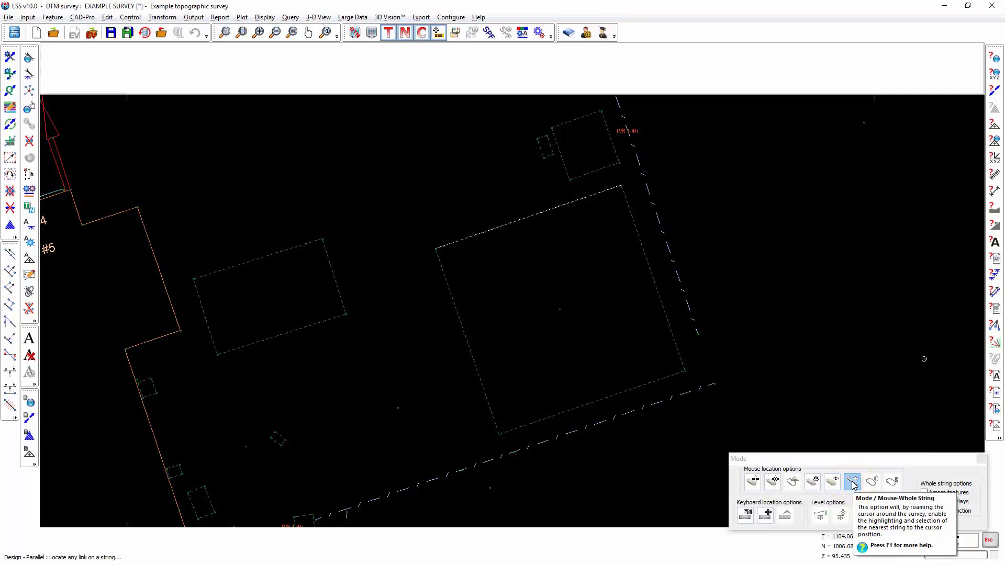
# - Design closed parallels from the whole strings of the large rectangle and the smaller rectangle west of it
pyautogui.moveTo(622, 286)
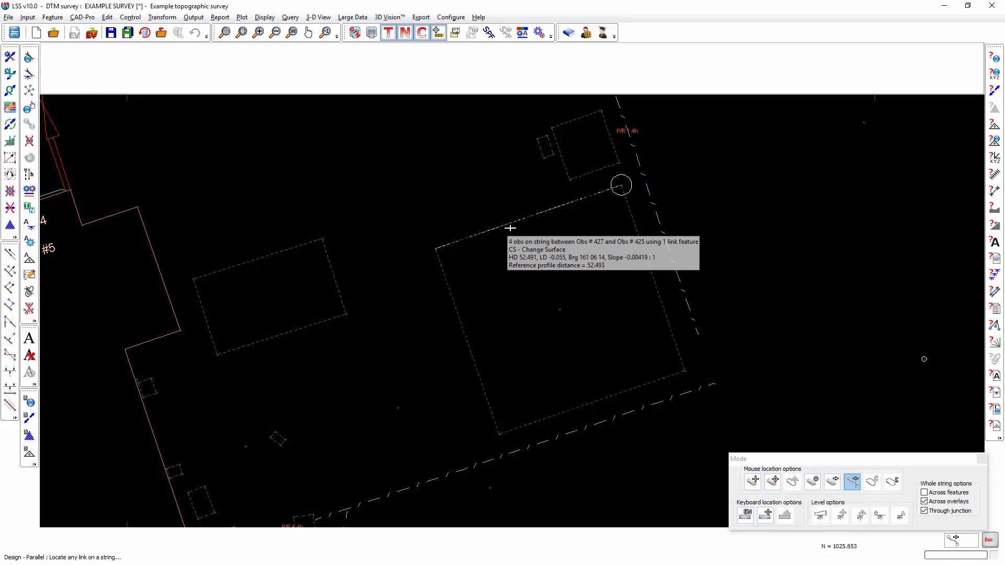
pyautogui.click(574, 204)
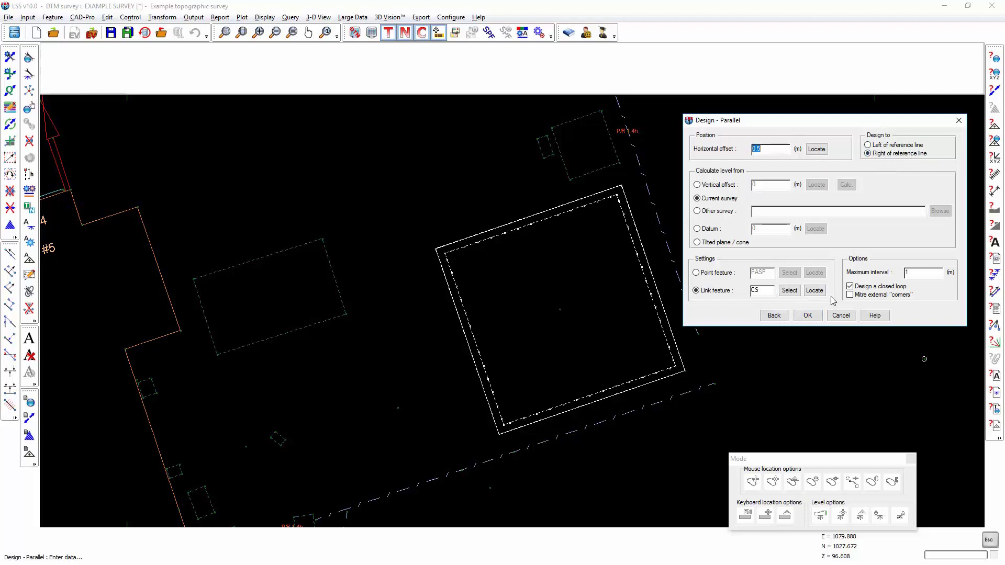
pyautogui.click(808, 316)
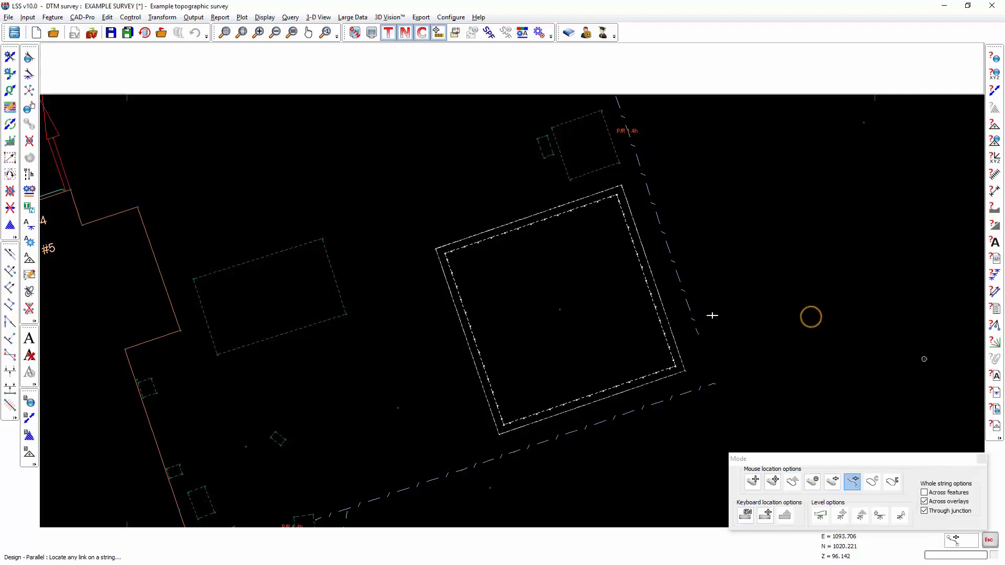
pyautogui.click(210, 273)
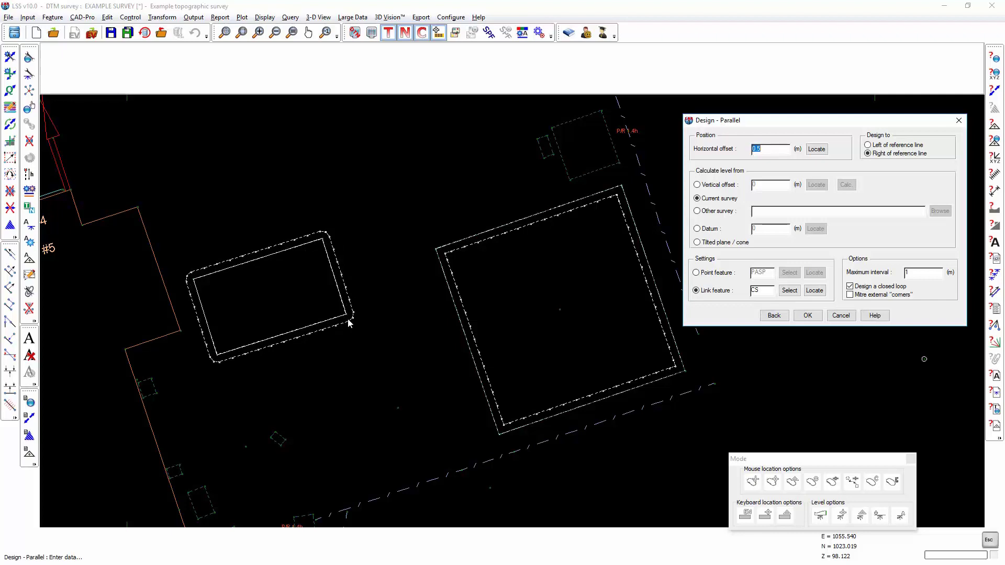
# - Close the design file with the Delete option to discard both designed parallels
pyautogui.click(785, 315)
pyautogui.click(797, 277)
pyautogui.click(808, 297)
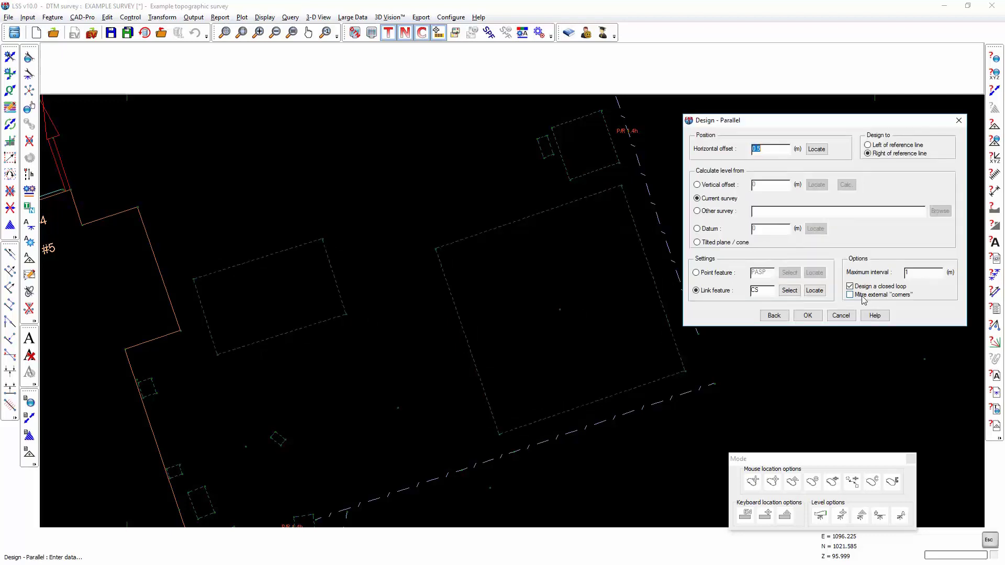
# - Enable mitred external corners and design the closed parallel around the smaller western rectangle using the same offset settings
pyautogui.click(862, 297)
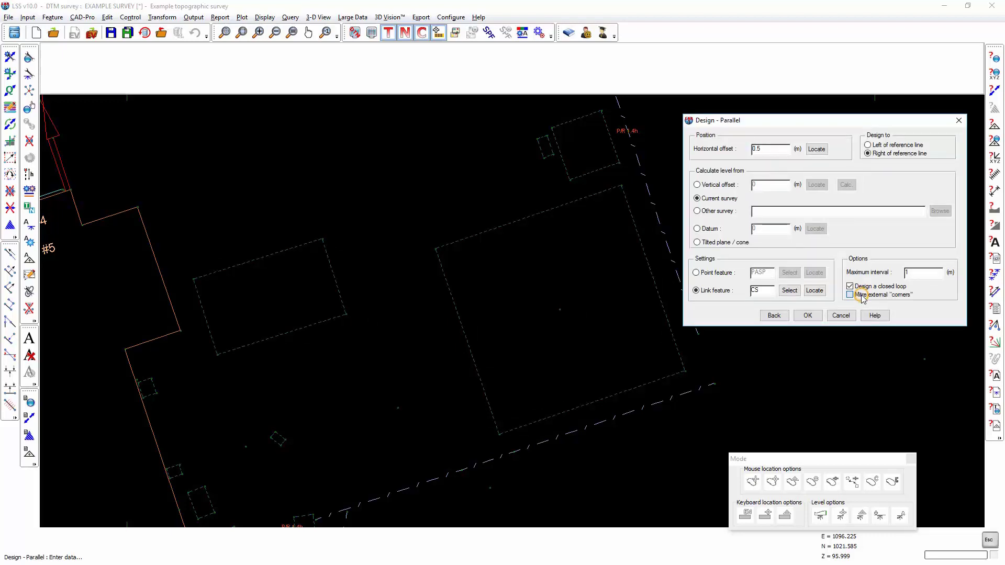
pyautogui.click(807, 316)
pyautogui.click(231, 266)
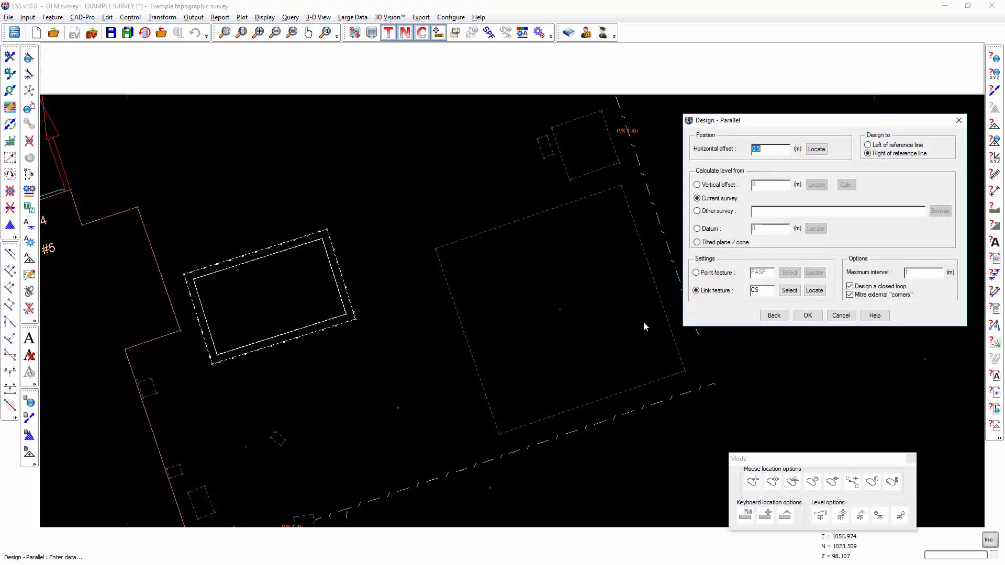
# - Save the mitred parallel's design file and load file 001 into the survey
pyautogui.click(774, 316)
pyautogui.click(847, 296)
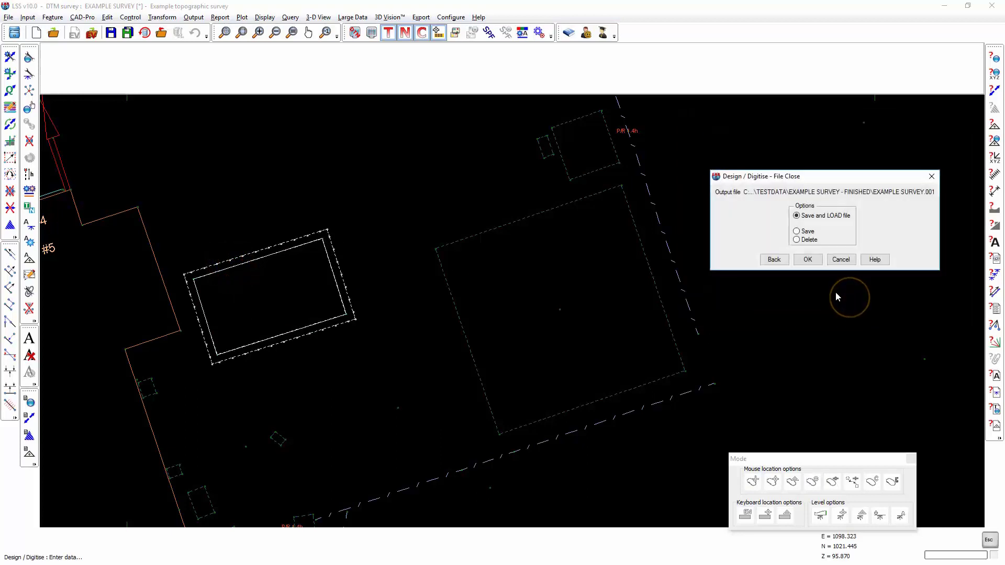
pyautogui.click(809, 259)
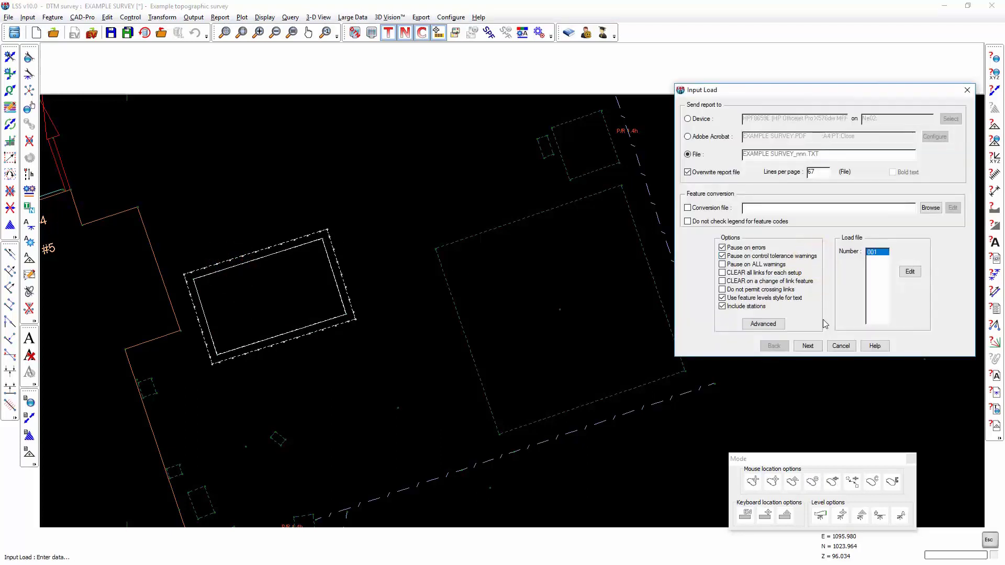
pyautogui.click(805, 346)
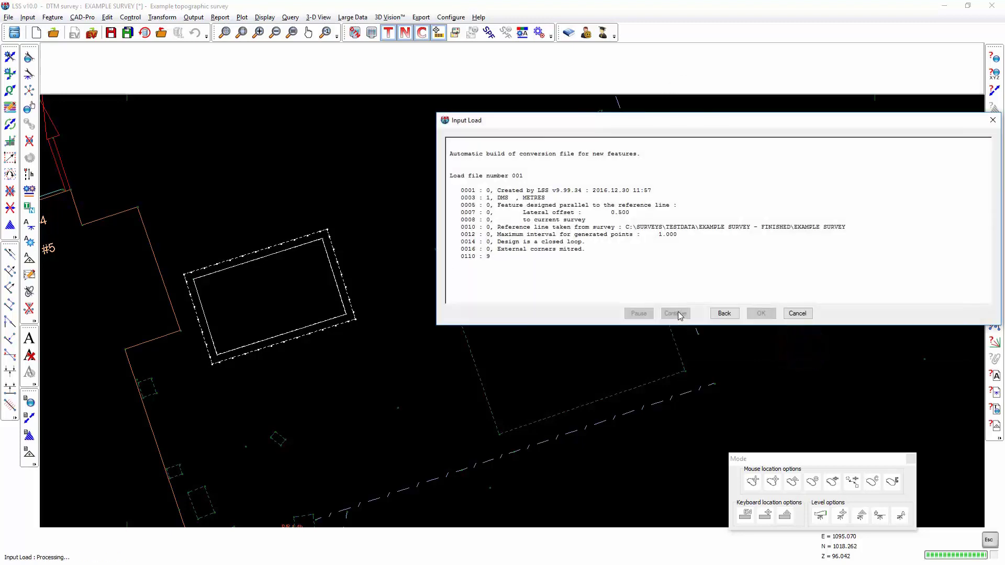
pyautogui.click(675, 314)
pyautogui.click(759, 313)
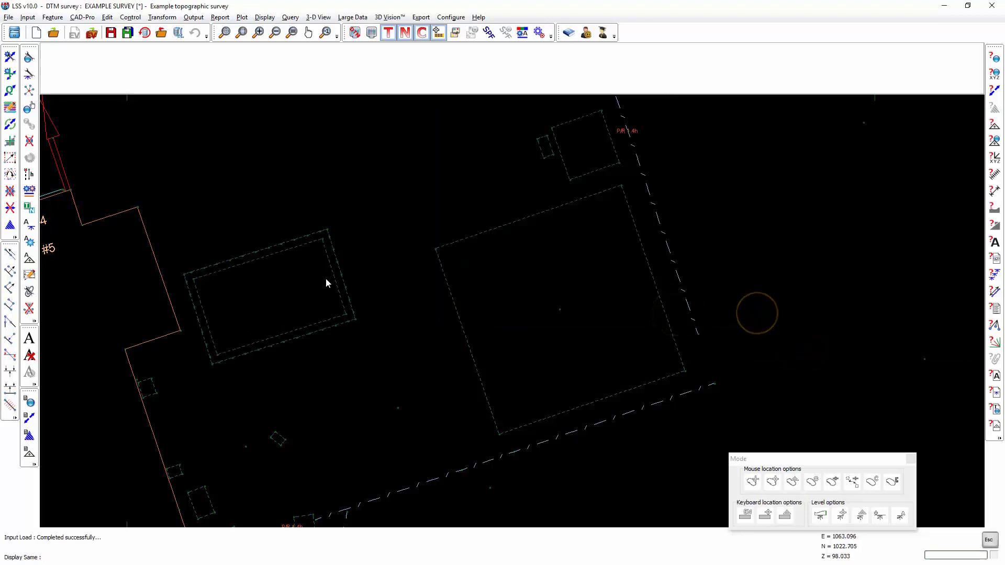